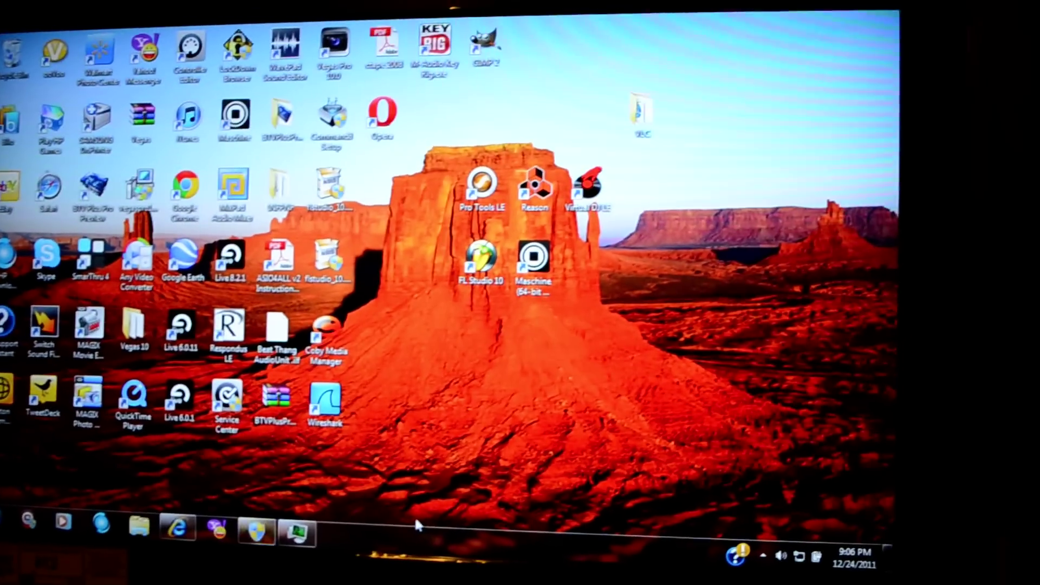
Open Screen Resolution from Control Panel, showing two duplicated 1360 × 768 monitors
key(super)
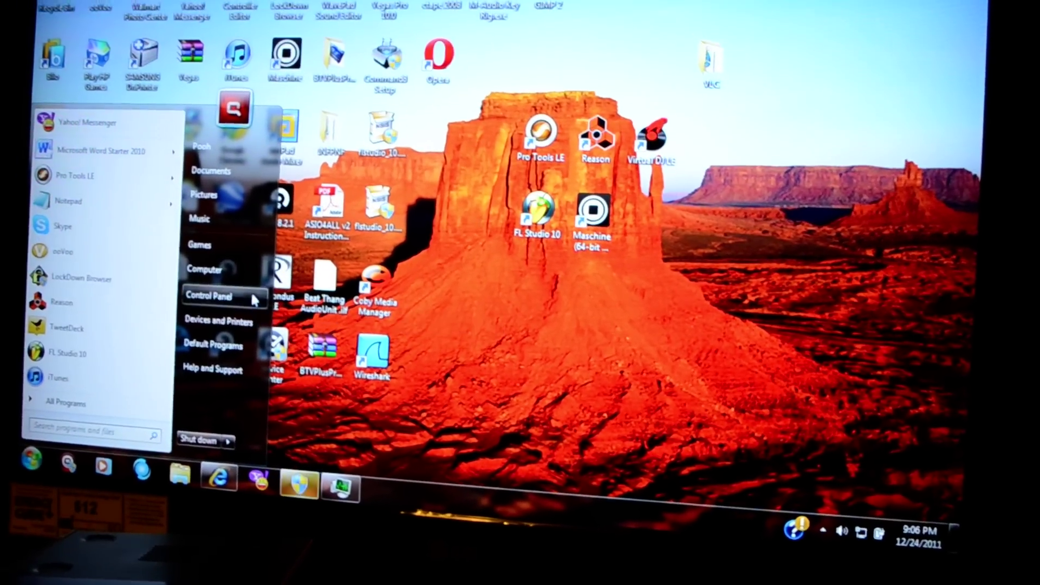
click(193, 279)
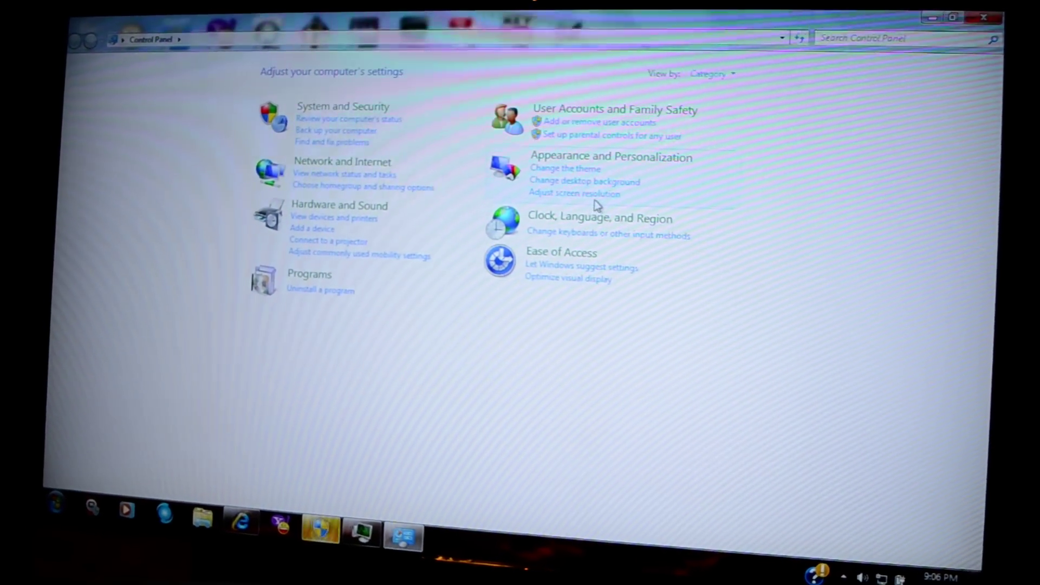
click(606, 198)
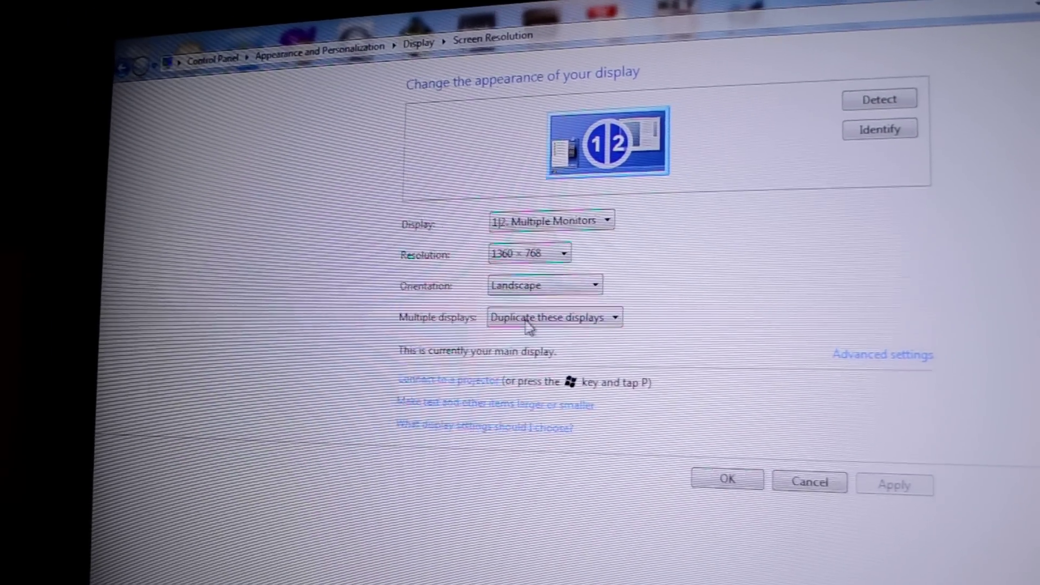
Set Multiple displays to 'Extend these displays', second screen at 1360 × 768 landscape
click(613, 317)
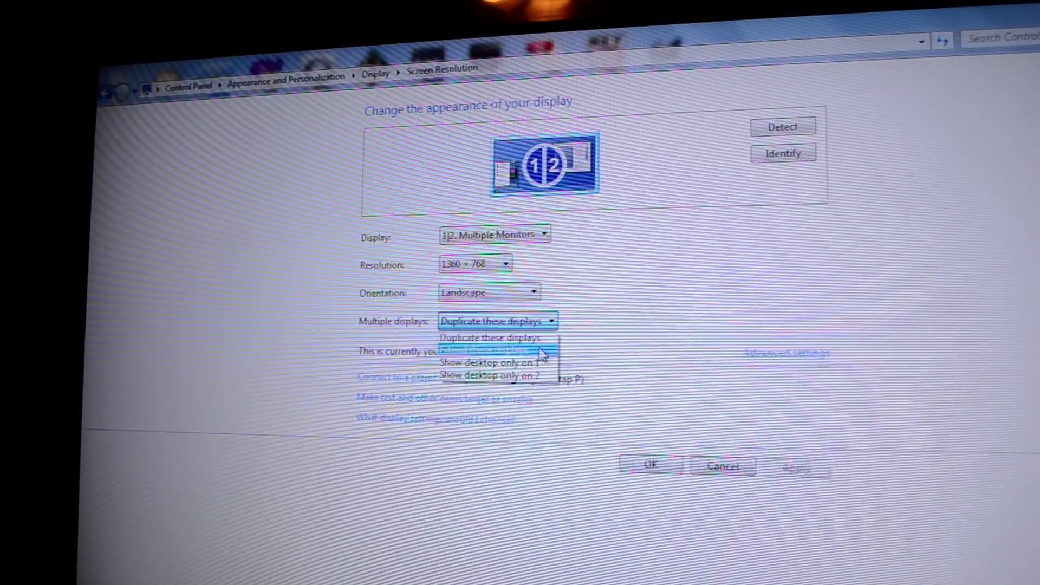
click(541, 352)
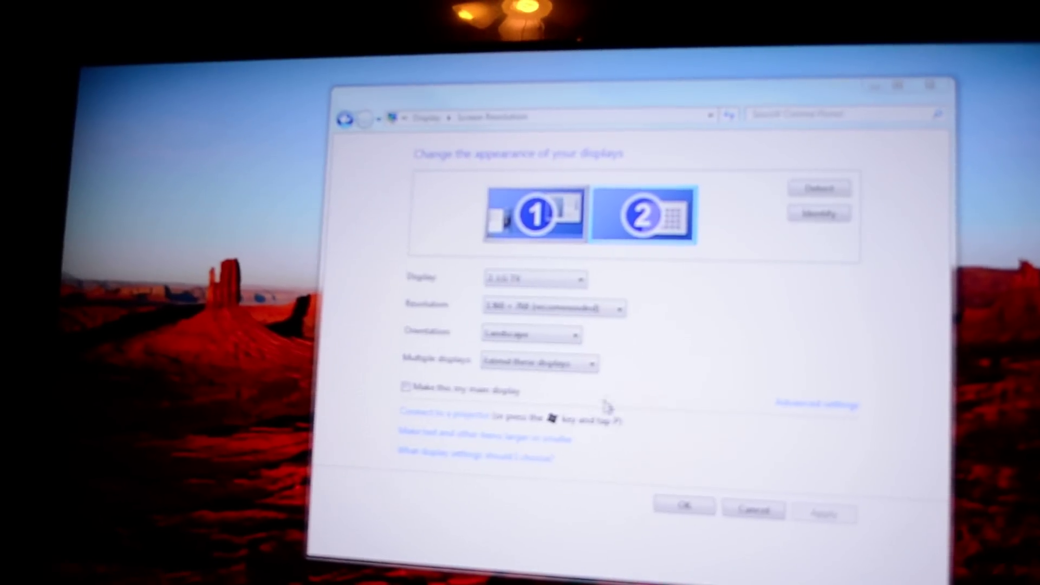
click(602, 362)
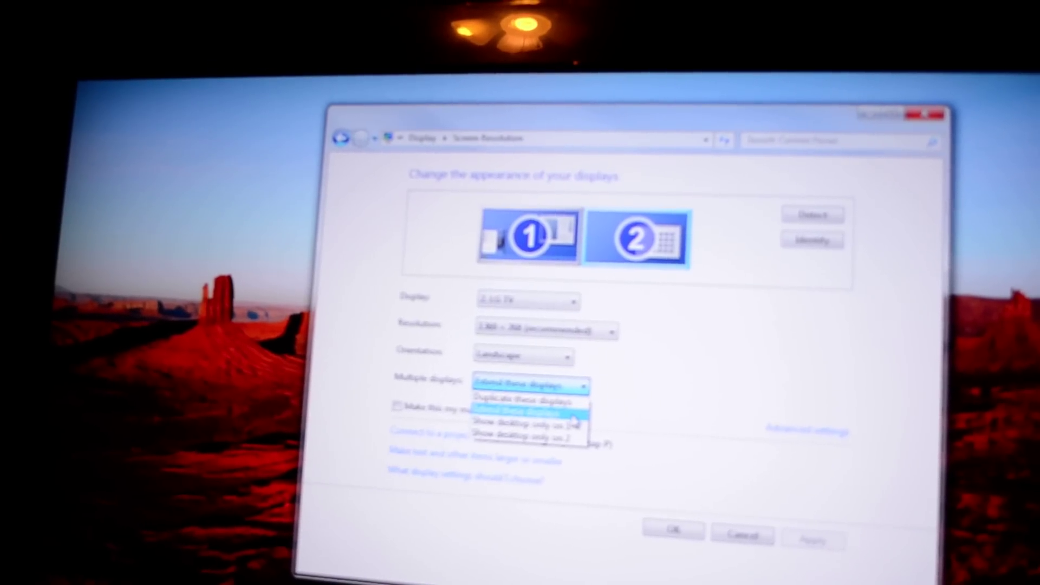
click(647, 397)
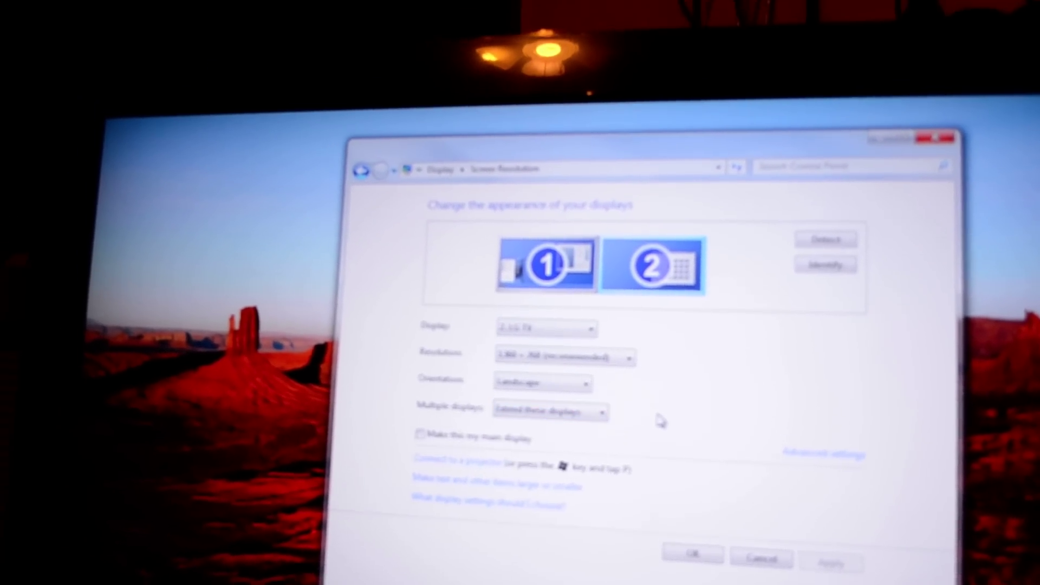